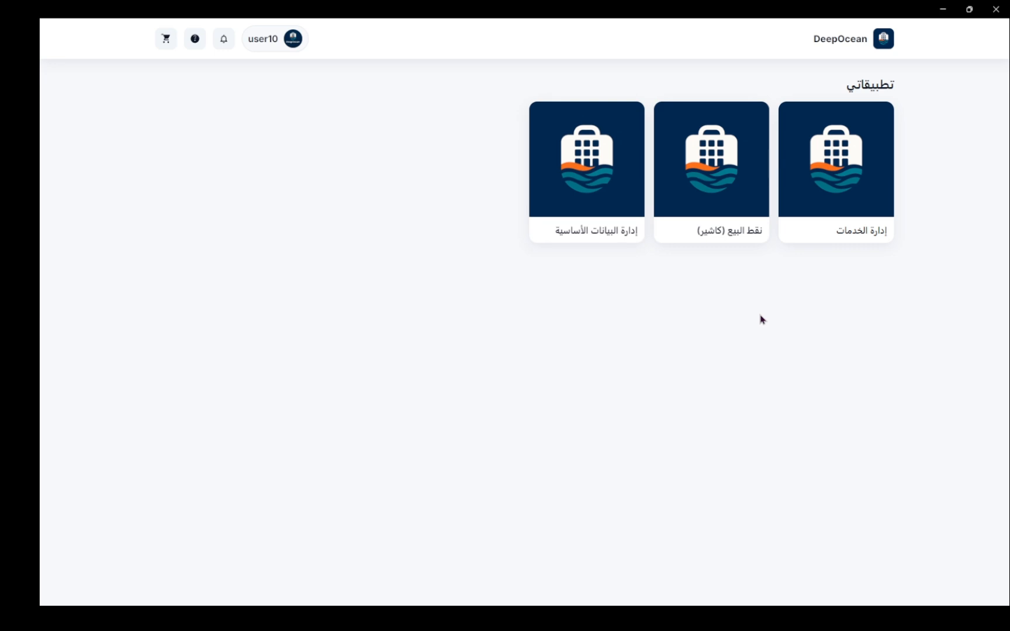
- Open the point-of-sale (cashier) app and set the cash currently in the drawer to 1000
click(742, 208)
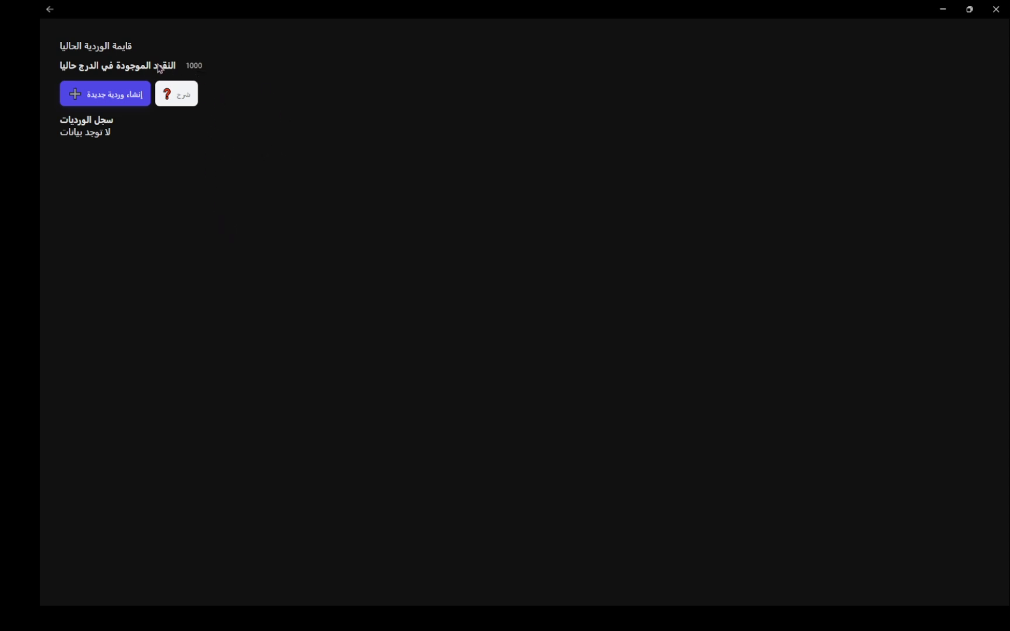
drag(178, 66, 44, 63)
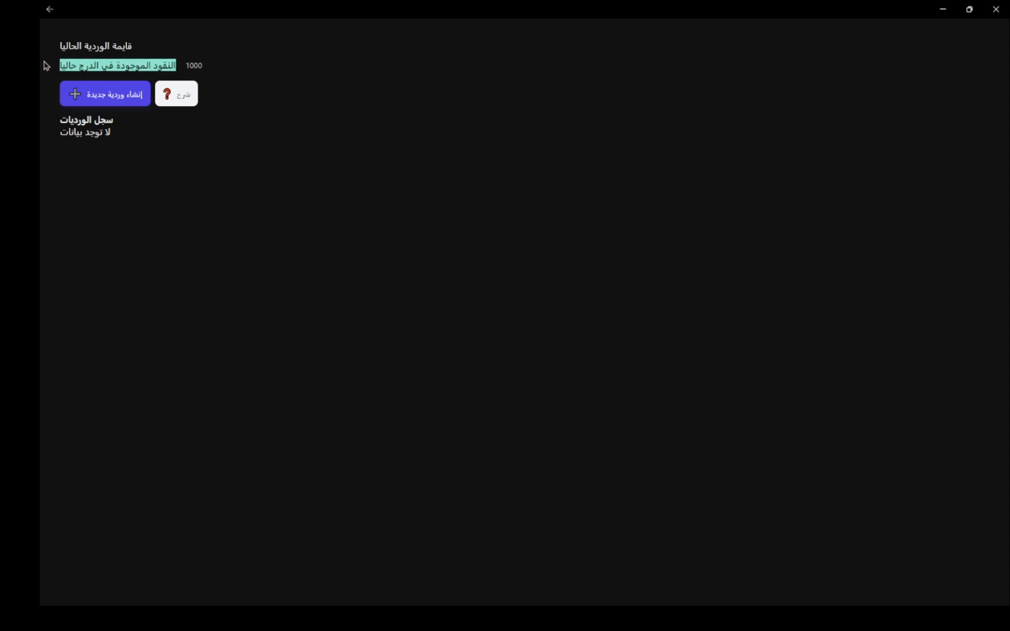
click(225, 61)
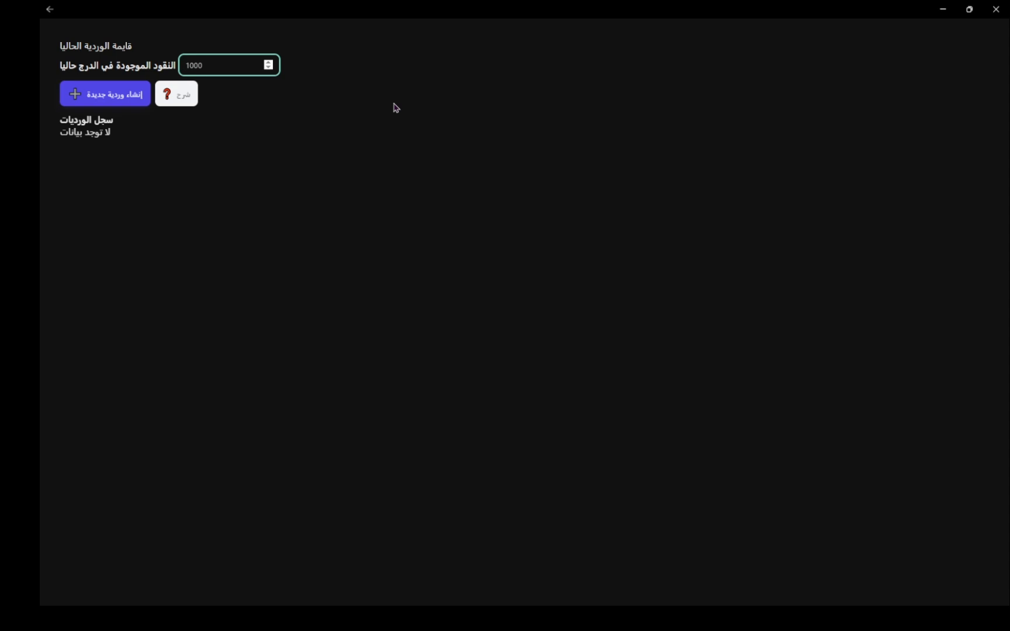
text(1000)
- View the shift screen's guided explanation of the opening balance and new shift creation, and skip the rest
click(180, 94)
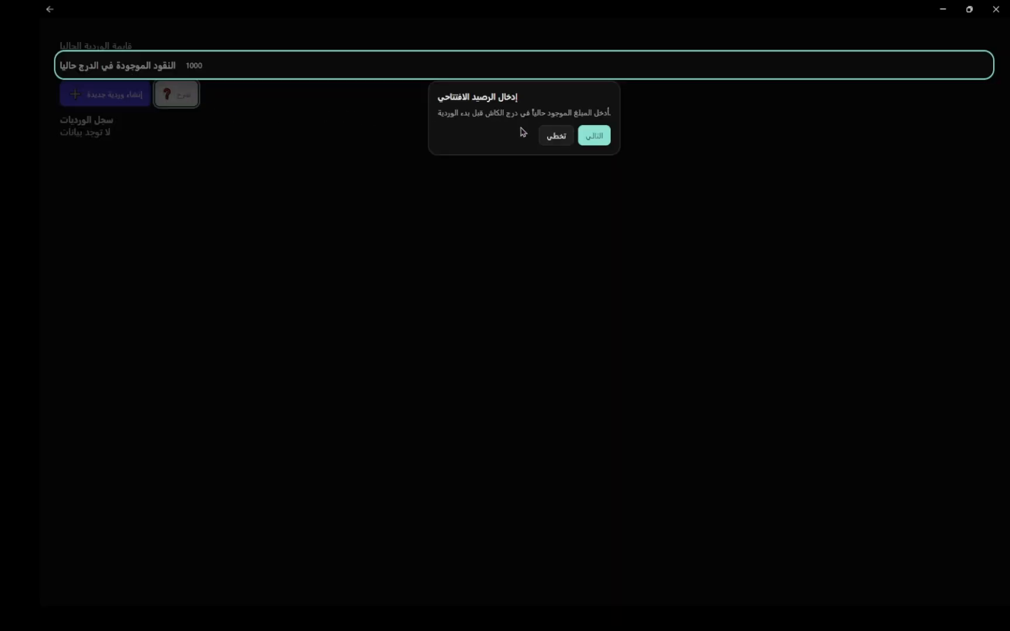
click(602, 141)
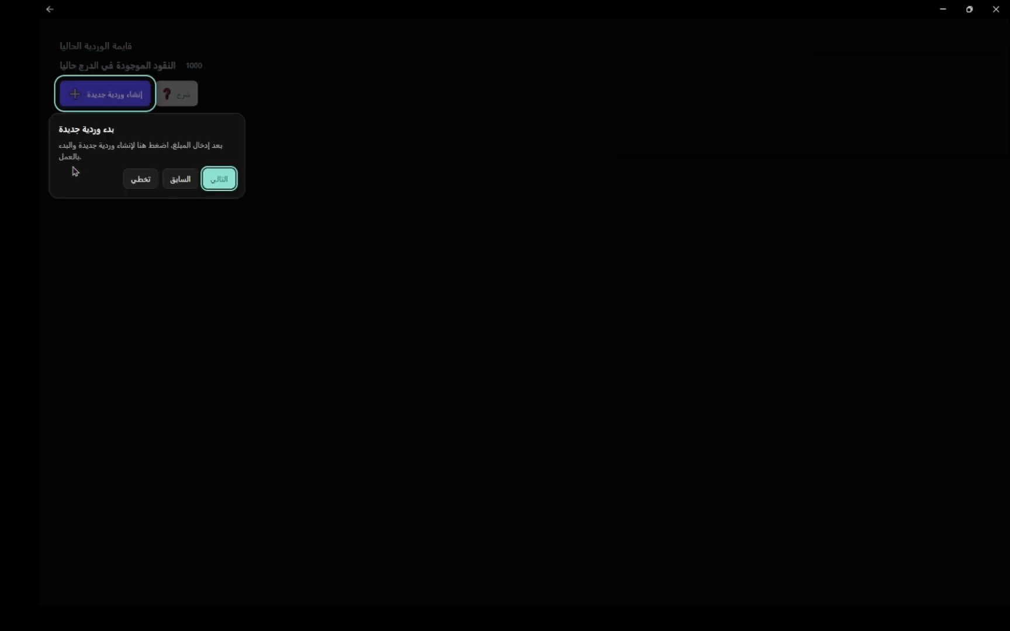
click(143, 178)
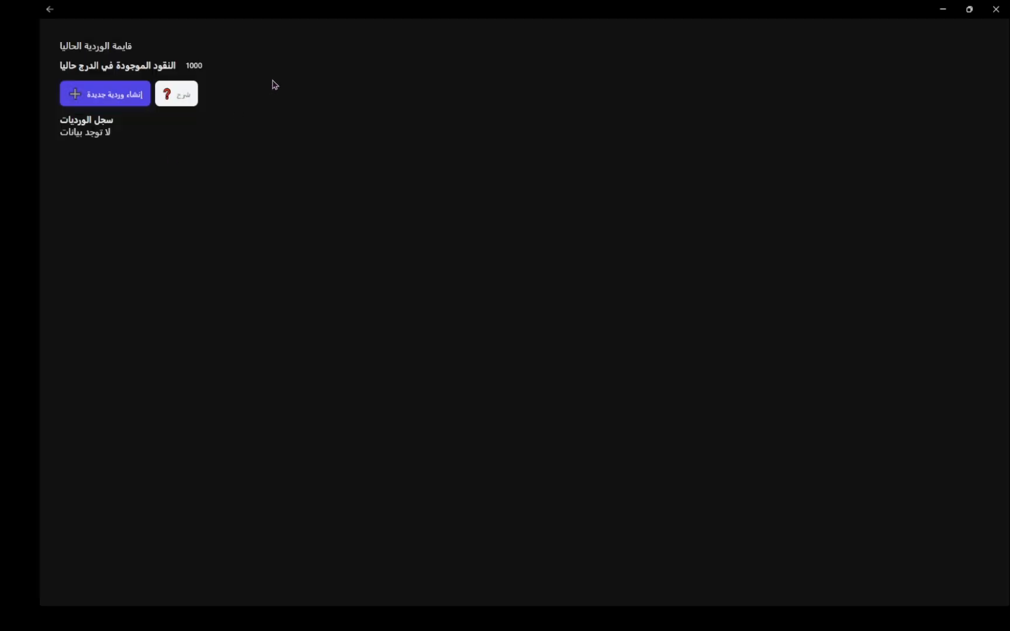
- Create a new shift and check the name and price of the listed product
click(114, 103)
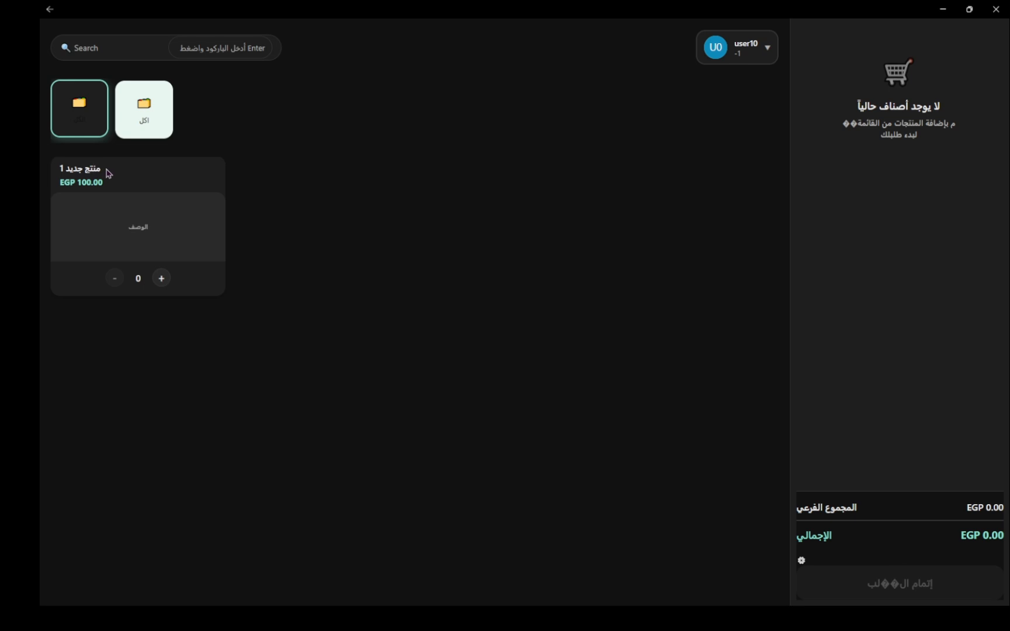
drag(108, 173, 50, 173)
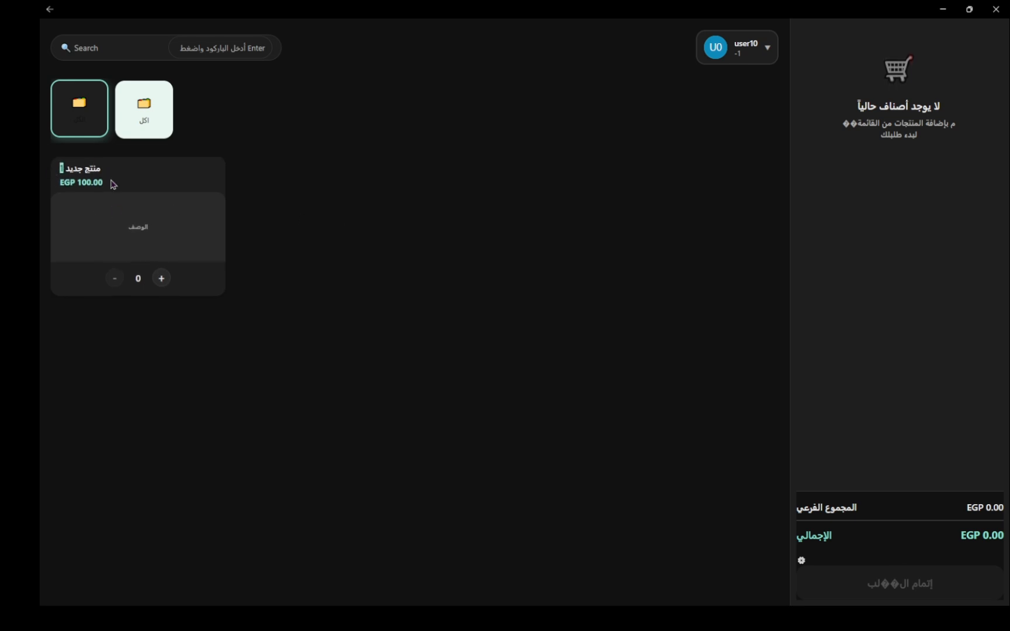
drag(109, 183, 57, 183)
click(403, 195)
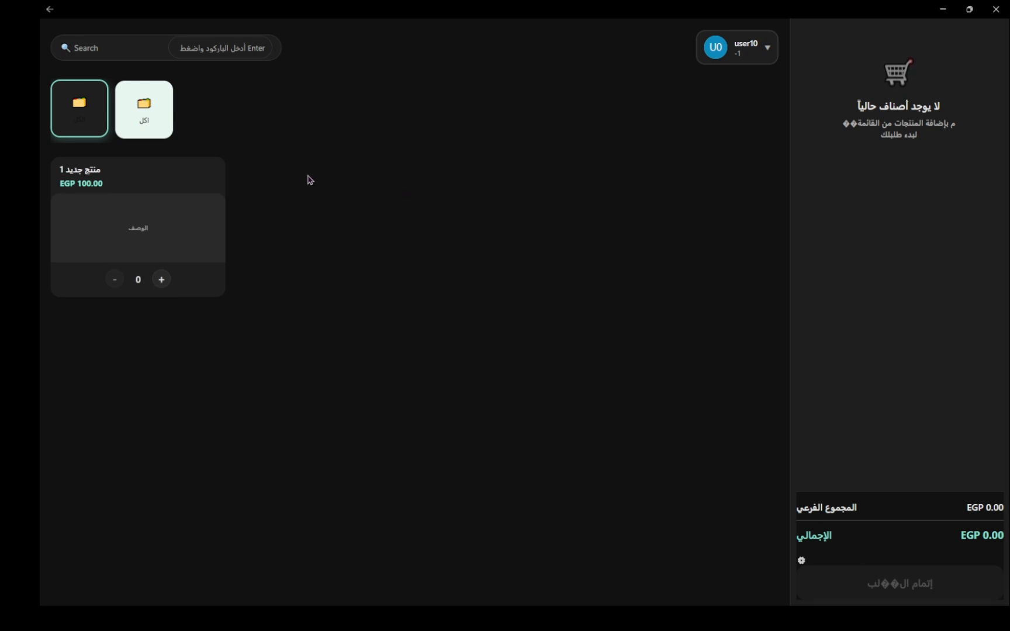
- Add the product with barcode 1 to the cart at quantity 2 and complete the order
click(232, 50)
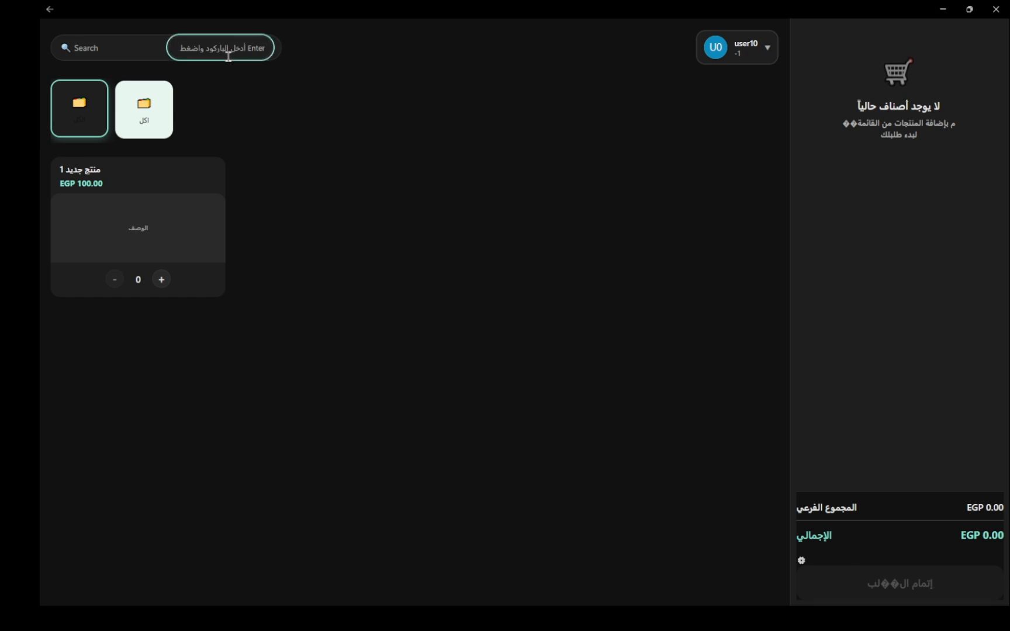
text(1)
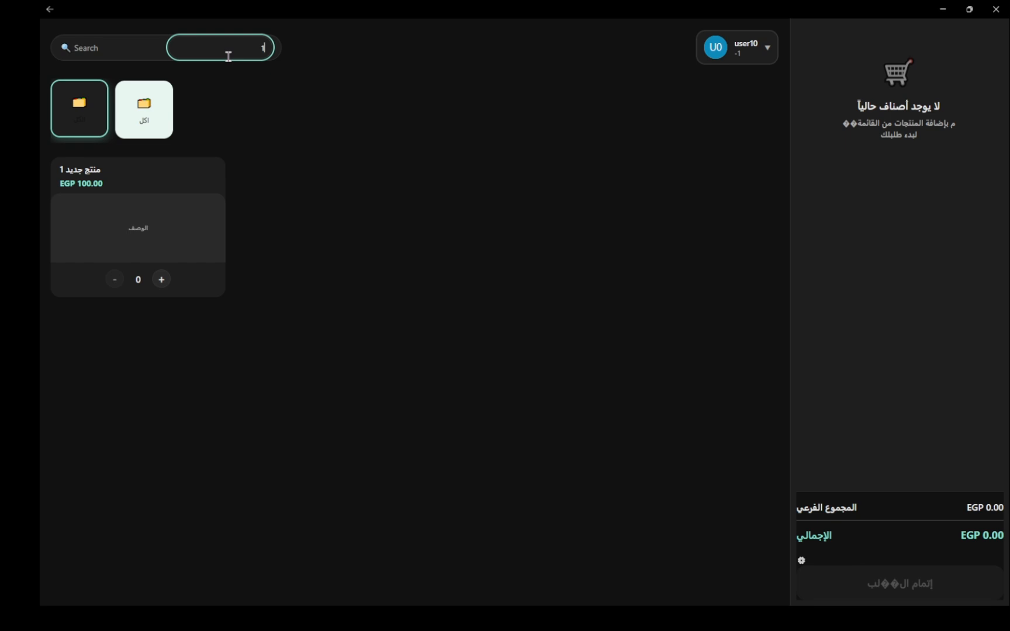
key(Return)
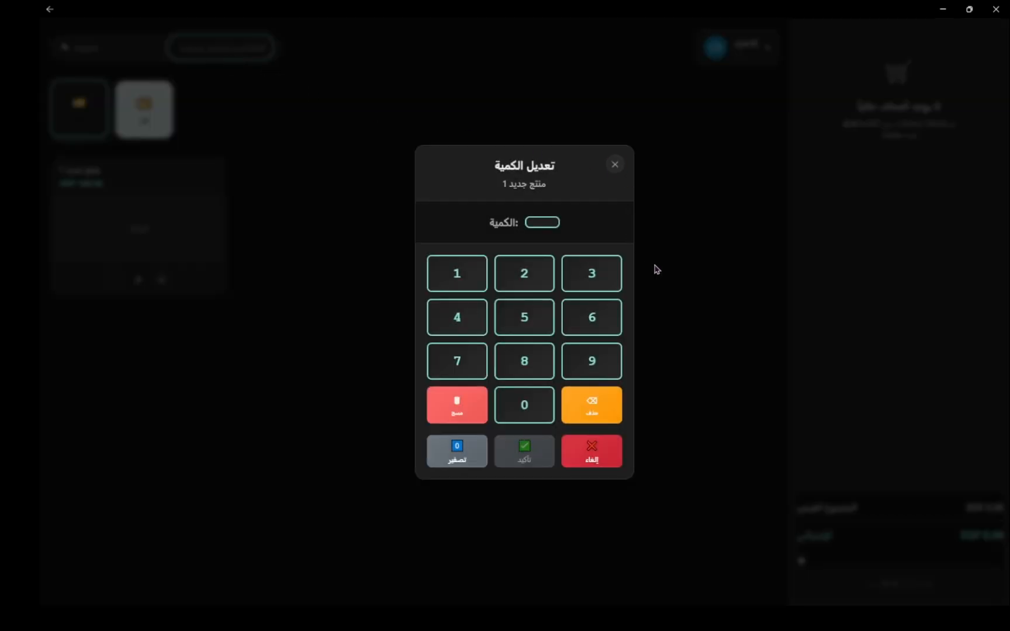
click(525, 274)
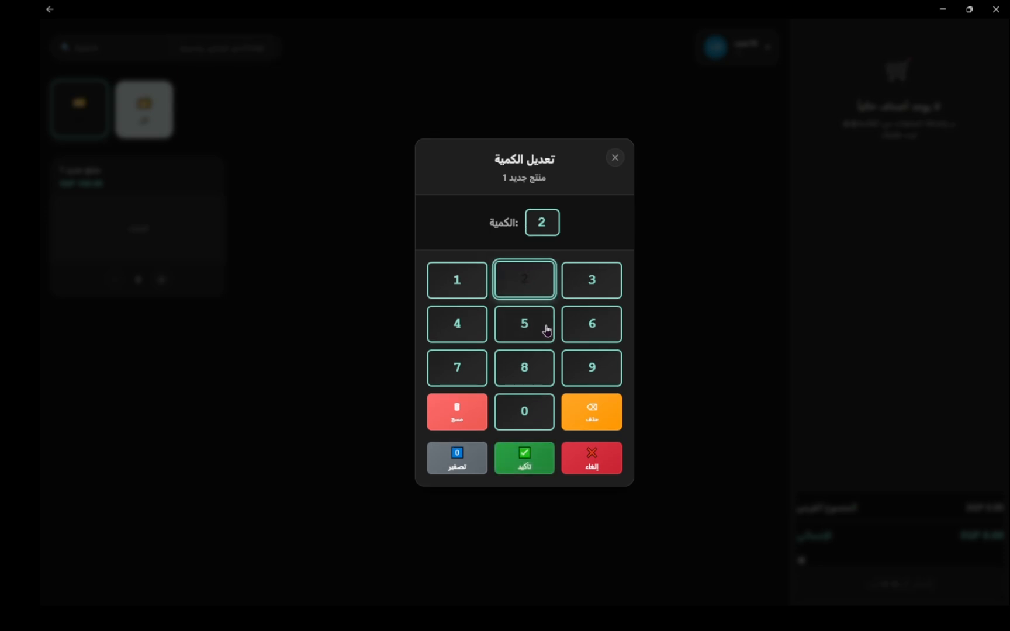
click(529, 461)
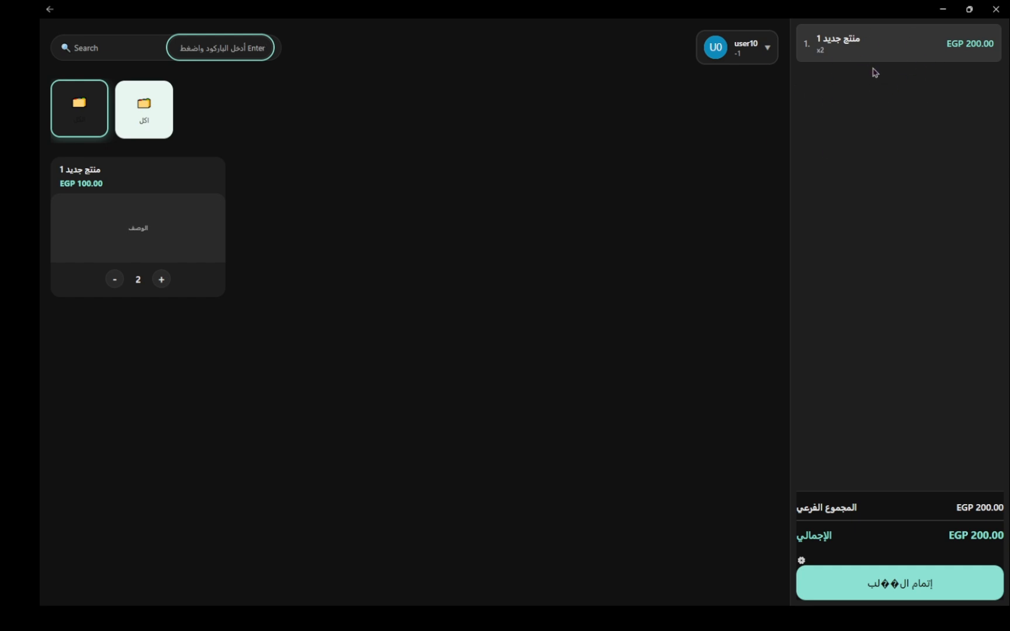
click(892, 587)
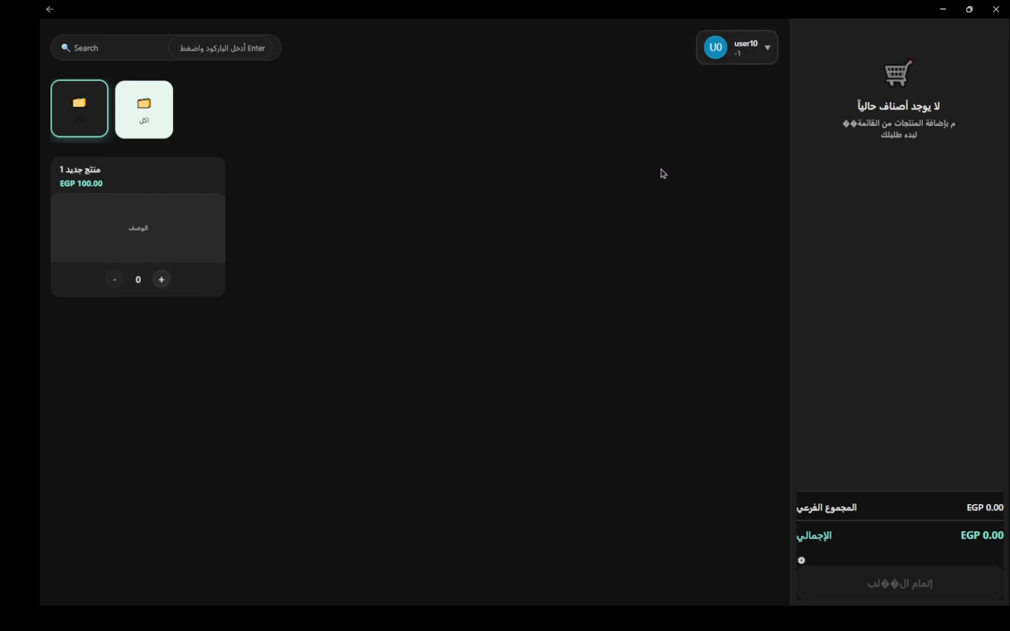
- Open the shift closing form and review its total sales and expected cash
click(757, 66)
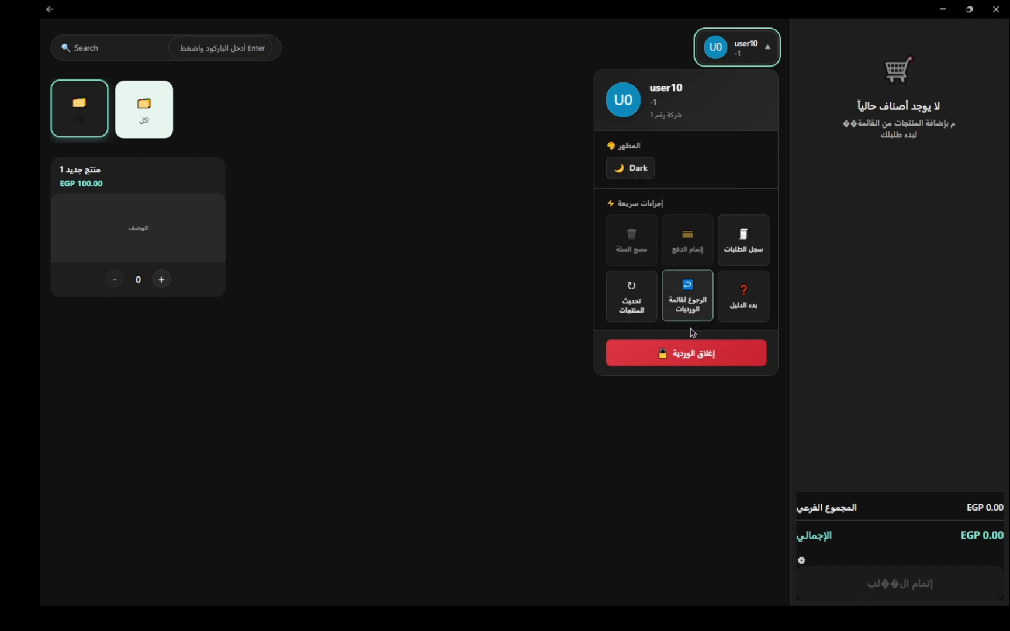
click(690, 364)
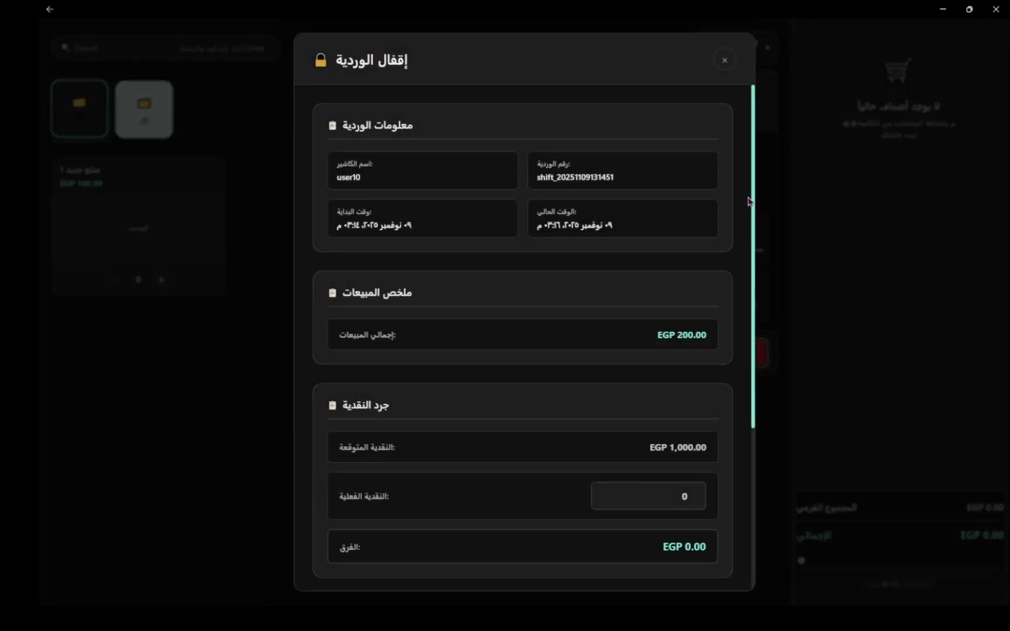
drag(753, 209, 757, 284)
click(753, 240)
click(657, 329)
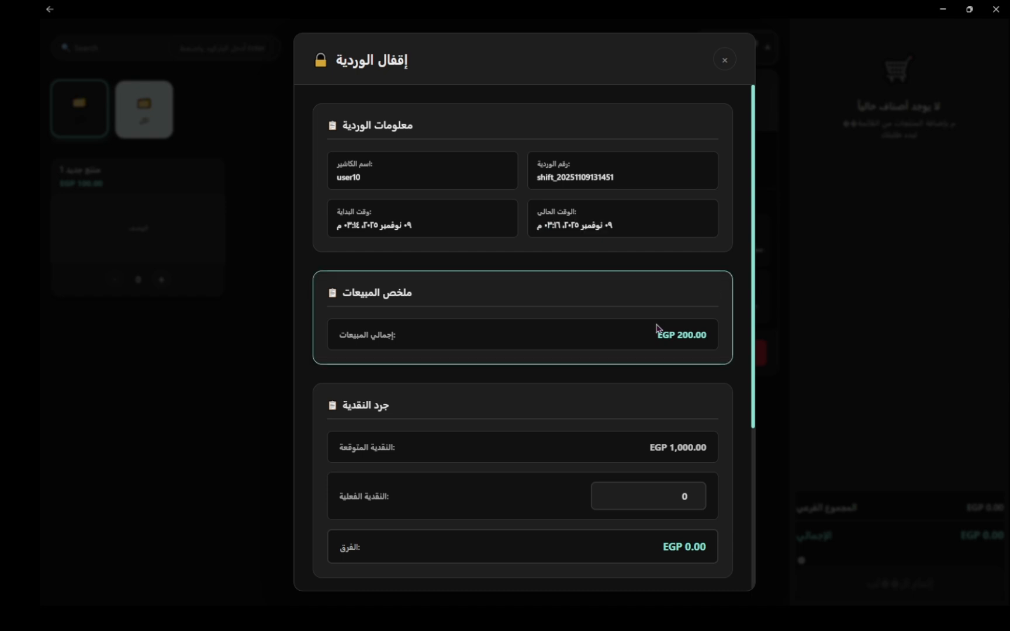
drag(401, 339, 707, 338)
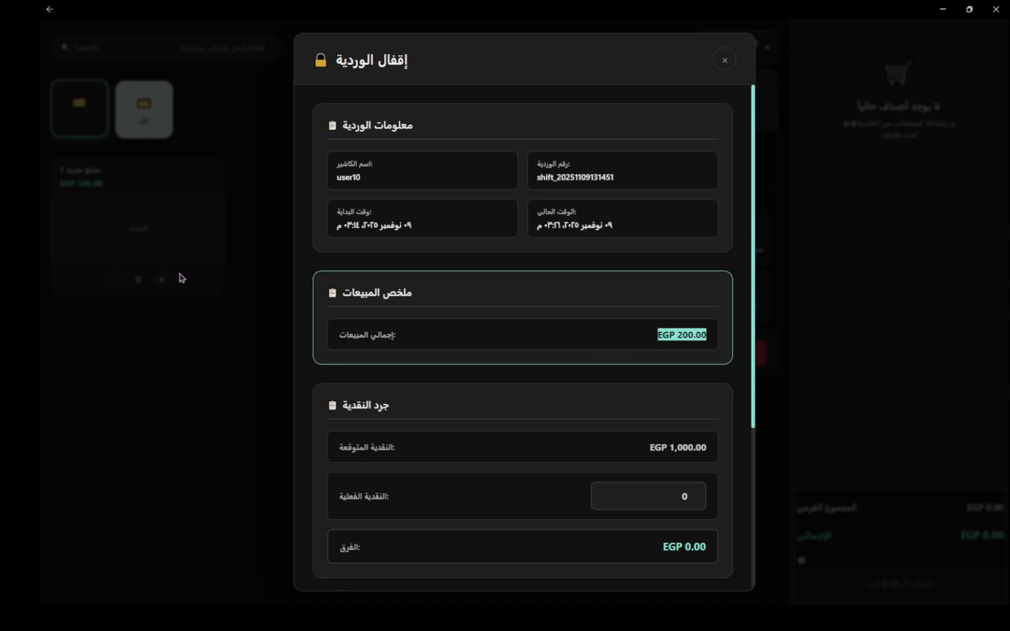
drag(753, 245, 745, 469)
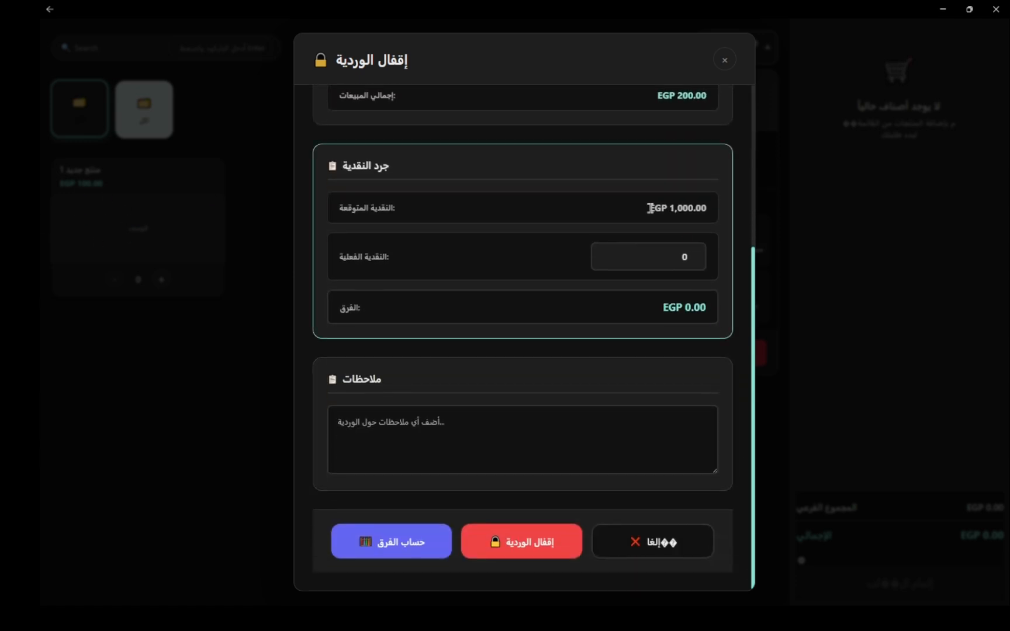
drag(648, 208, 715, 210)
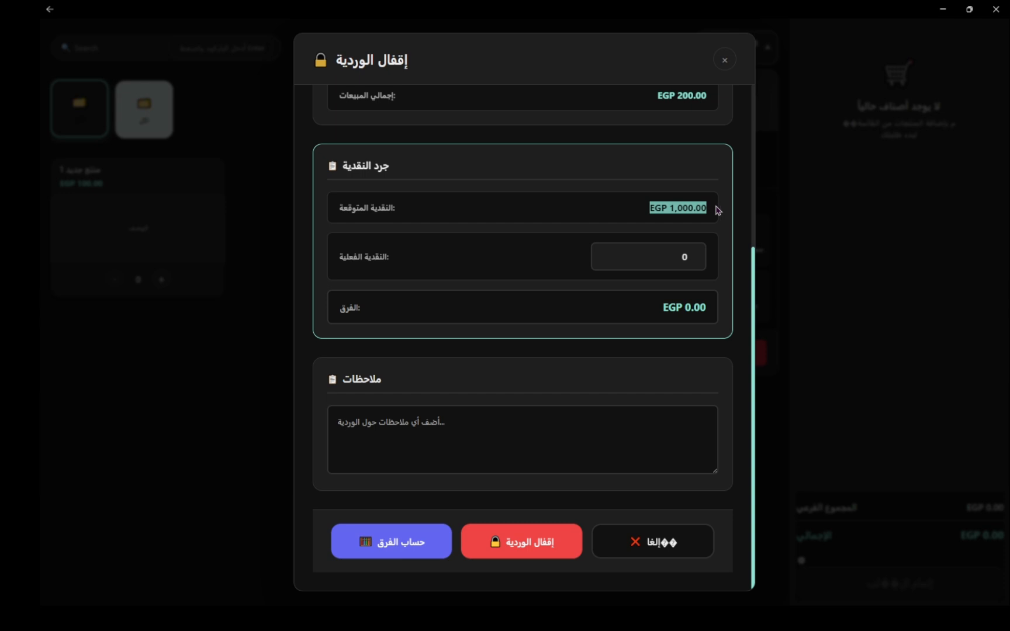
- Set the actual cash in the shift closing form's cash count to 1200
click(688, 256)
key(BackSpace)
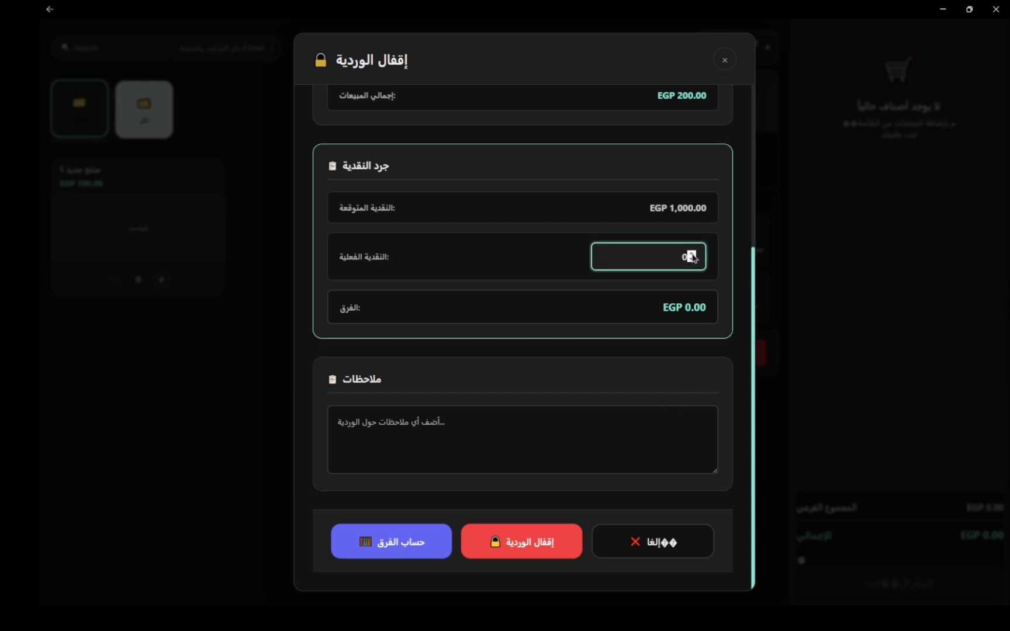
text(1)
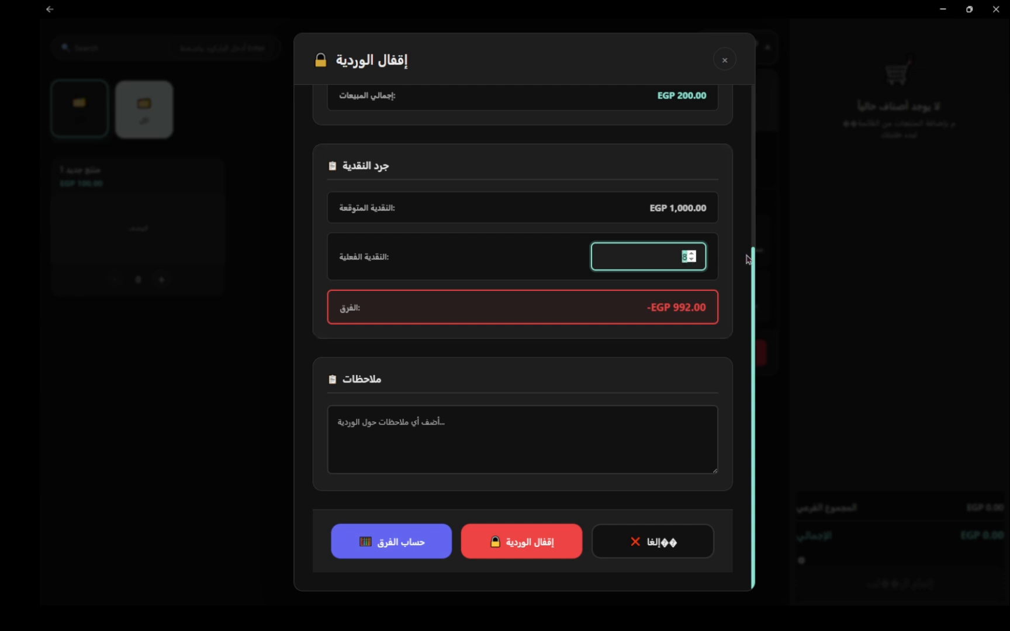
key(BackSpace)
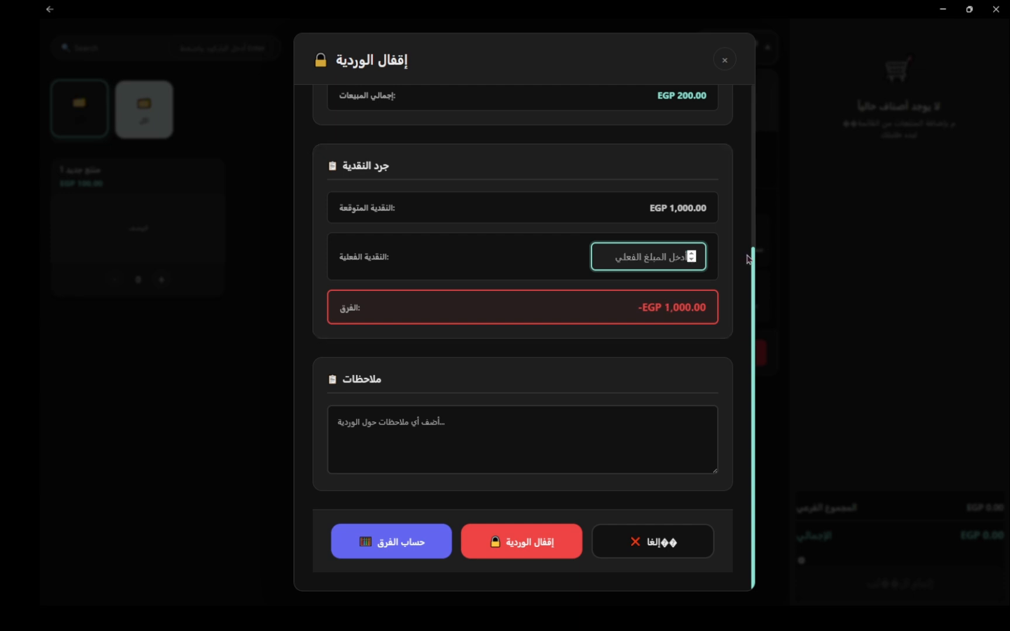
click(454, 420)
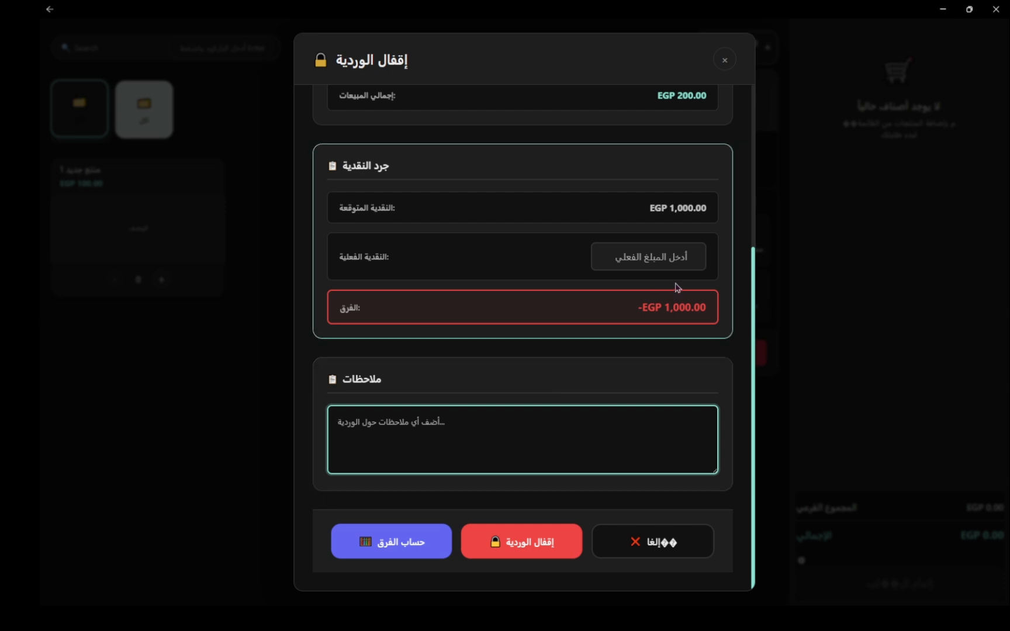
click(672, 259)
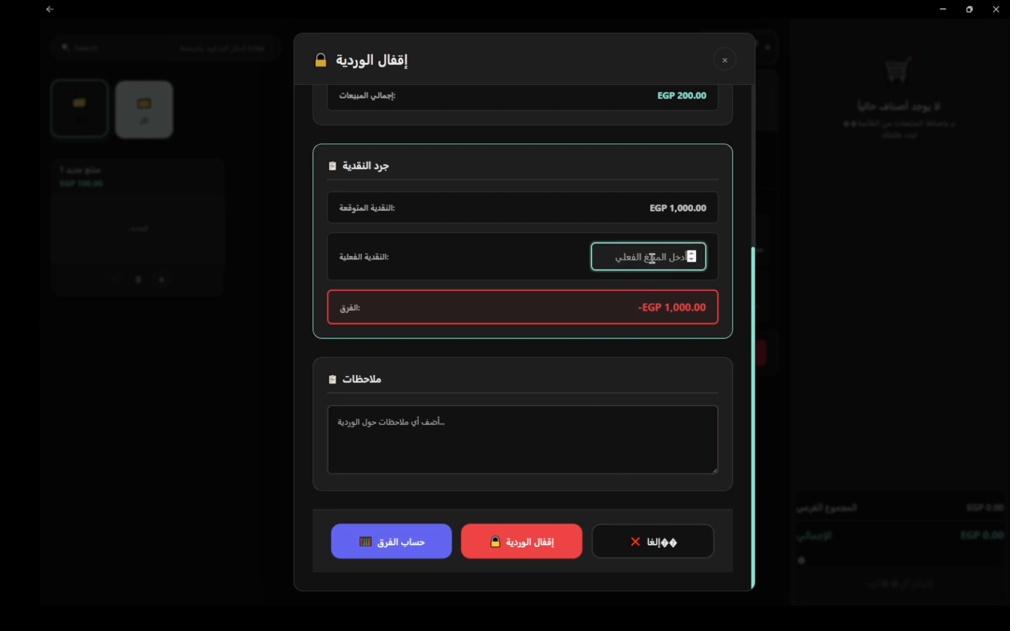
text(10)
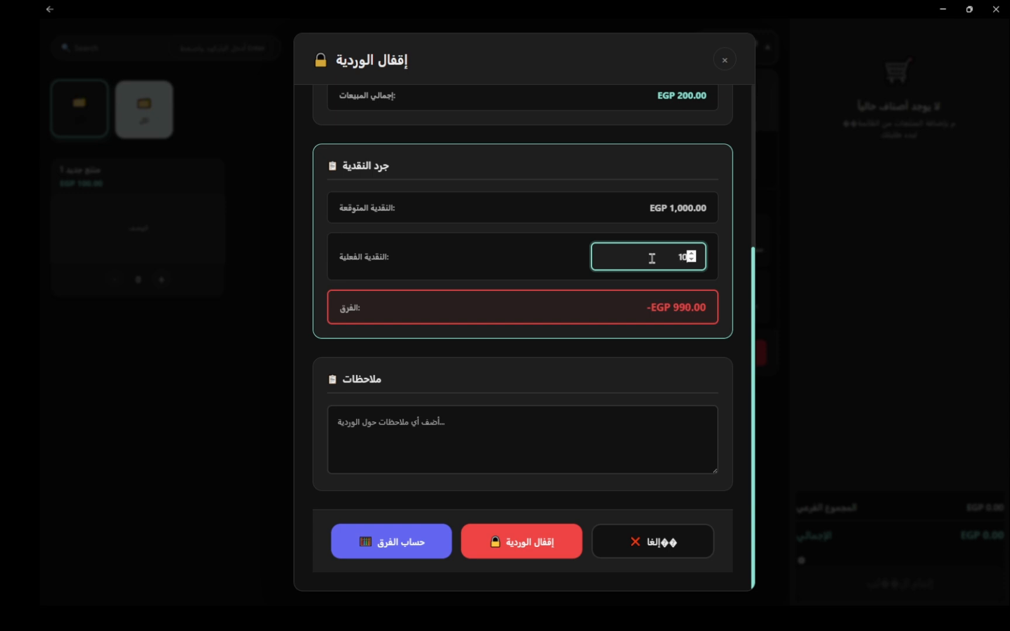
text(000)
key(BackSpace)
key(BackSpace)
text(00)
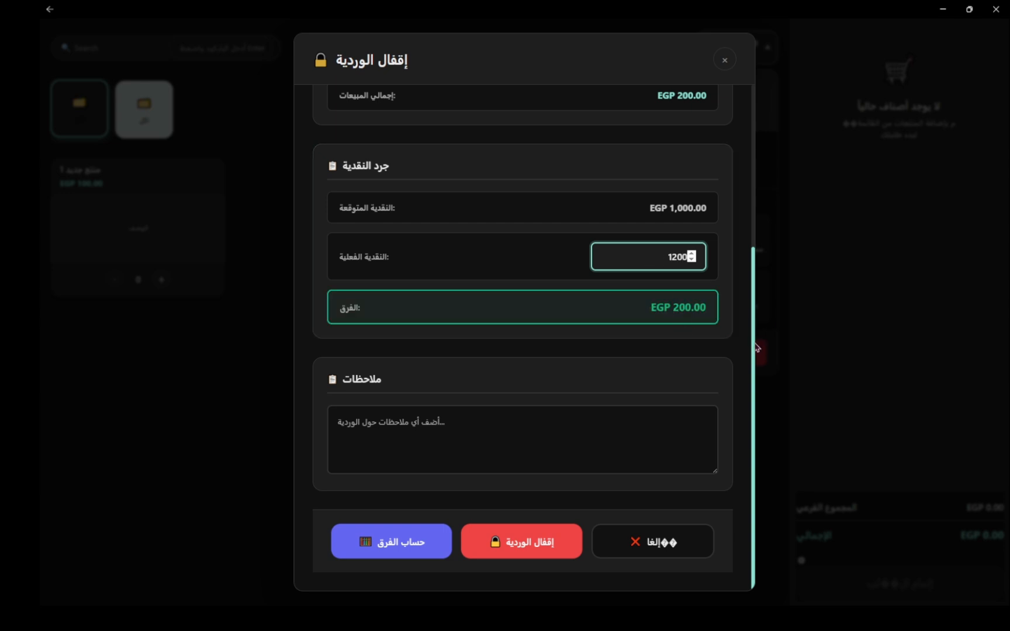
- Compare the expected cash with the actual cash, calculate the difference and close the shift
drag(663, 207, 712, 212)
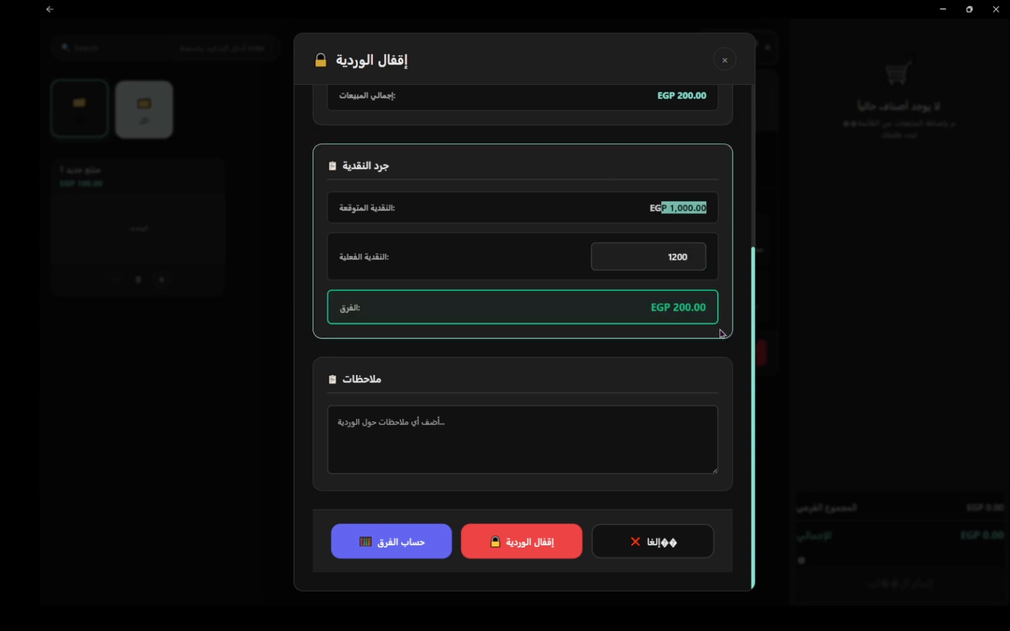
click(722, 353)
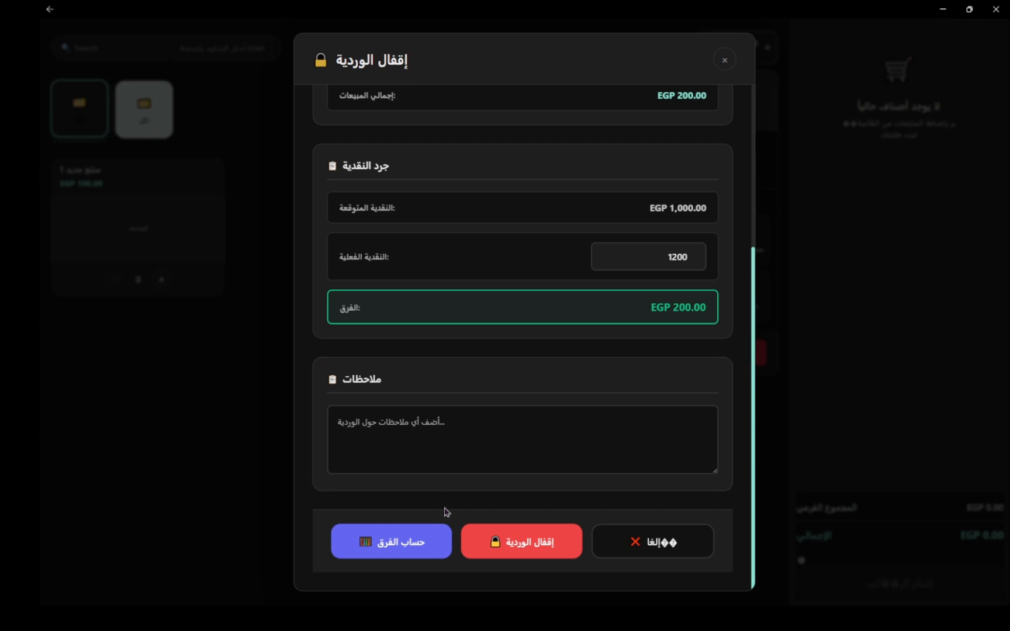
click(384, 541)
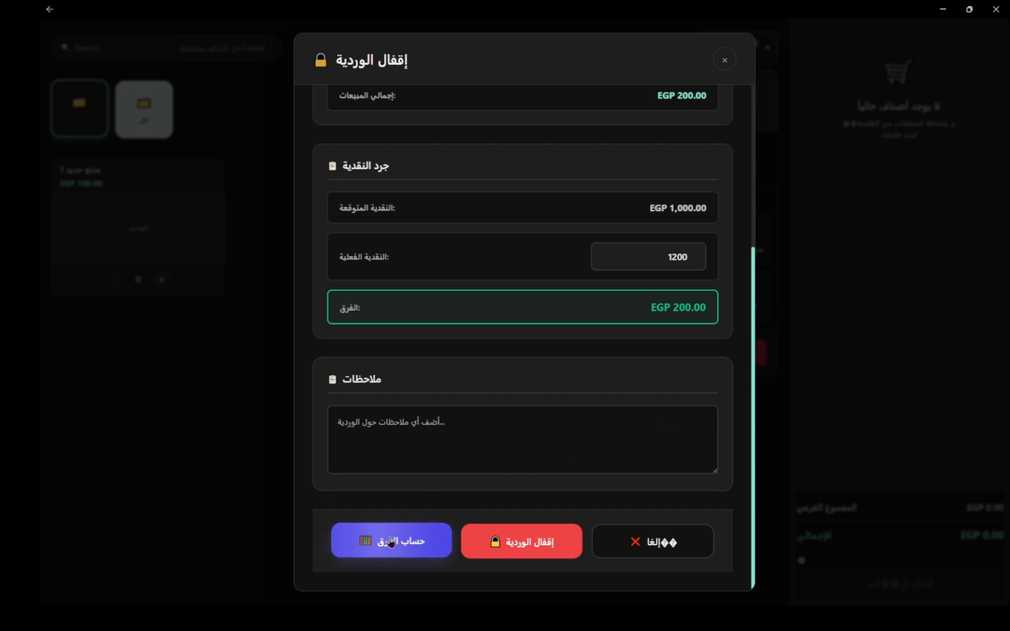
click(520, 541)
click(478, 470)
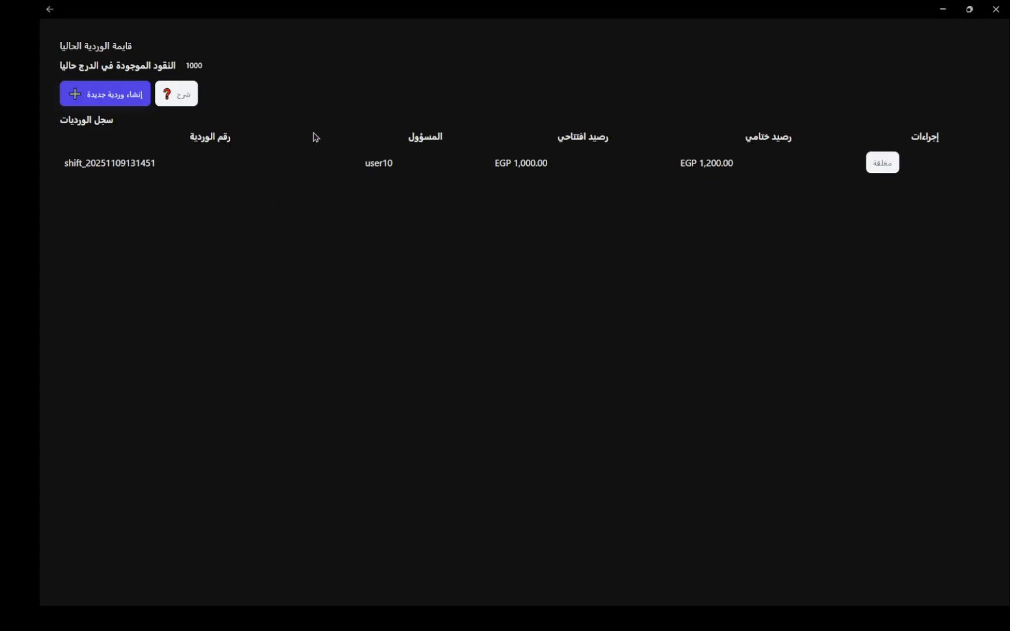
- Create another shift with 1000 as the cash currently in the drawer
click(202, 65)
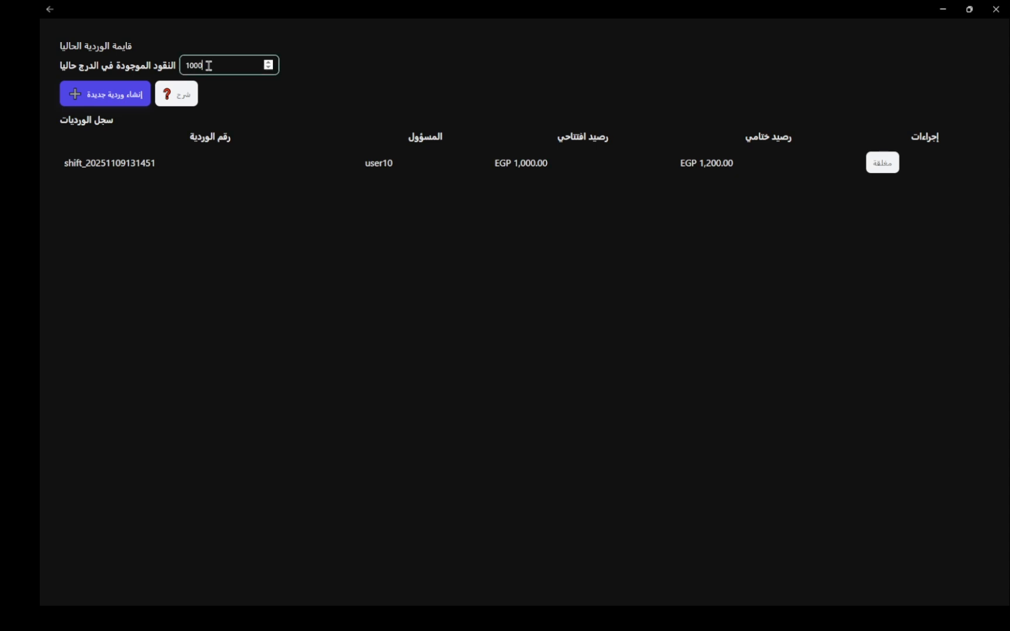
click(83, 99)
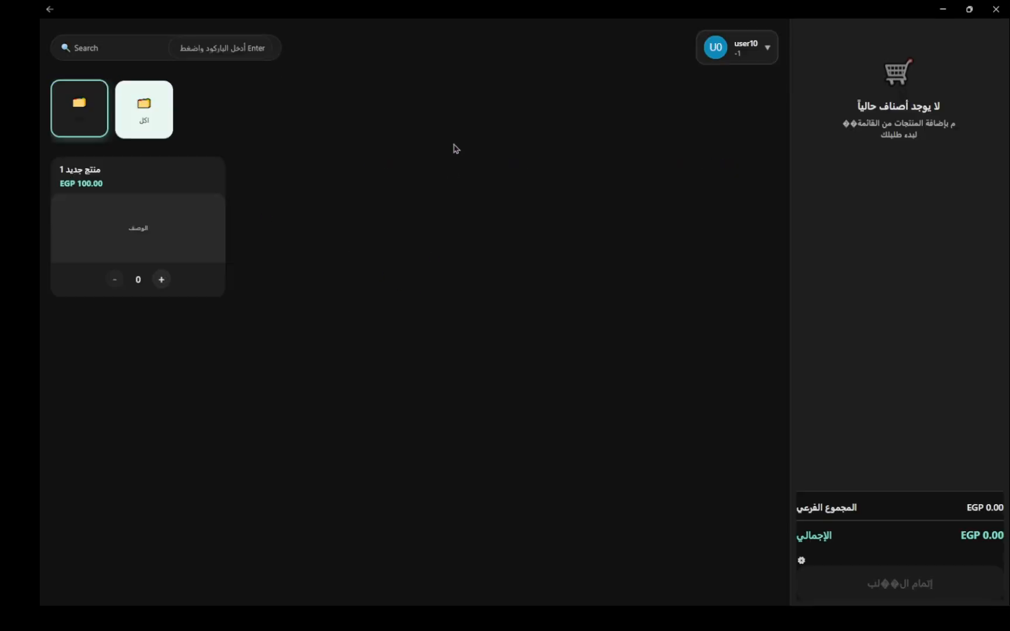
- Return to the applications page, reopen the point-of-sale app and open the order log
click(48, 9)
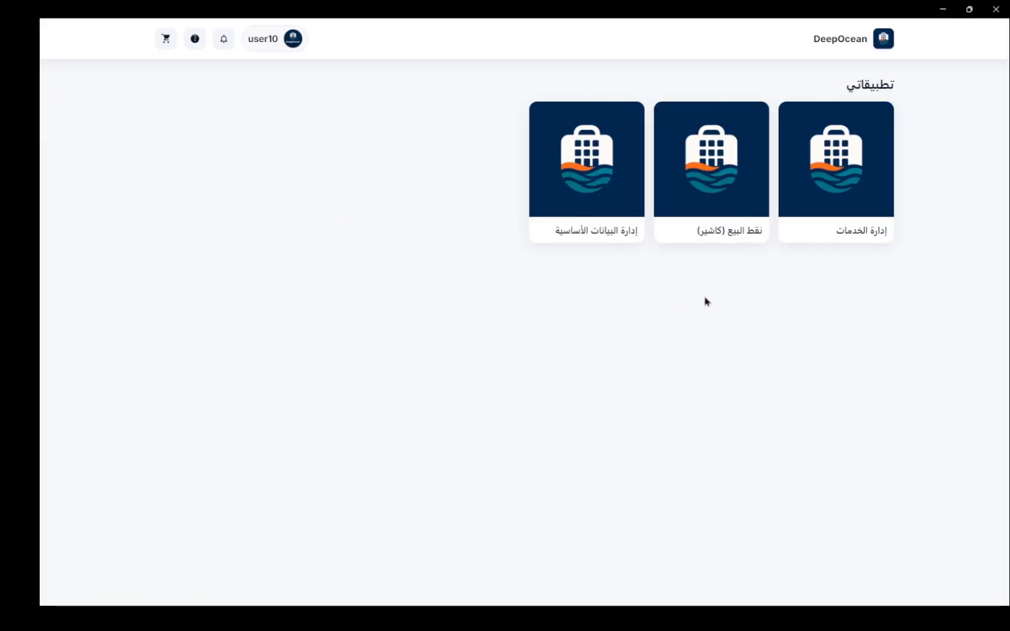
click(737, 169)
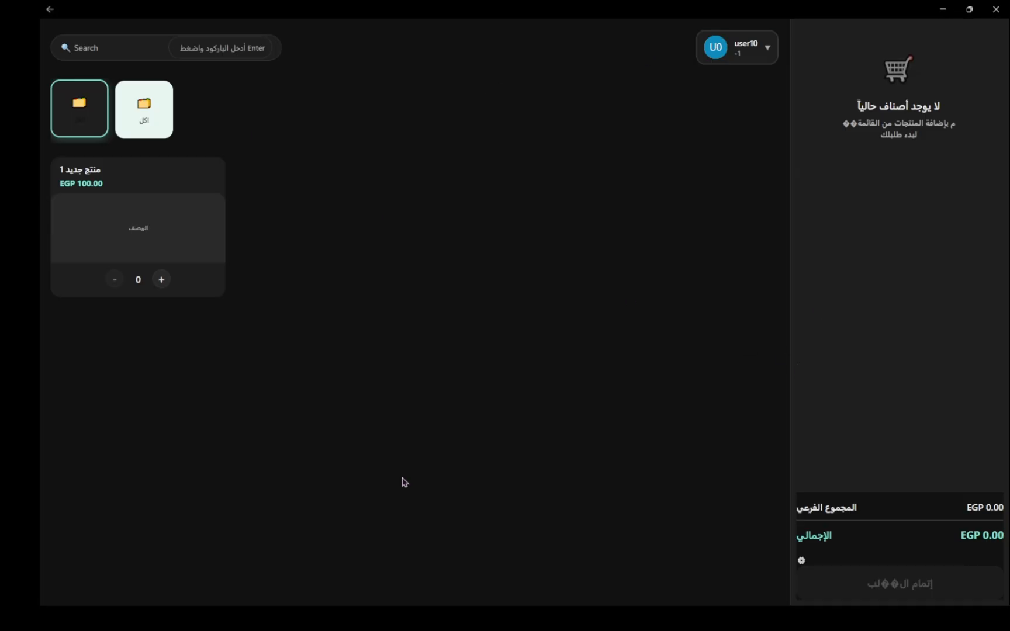
click(754, 48)
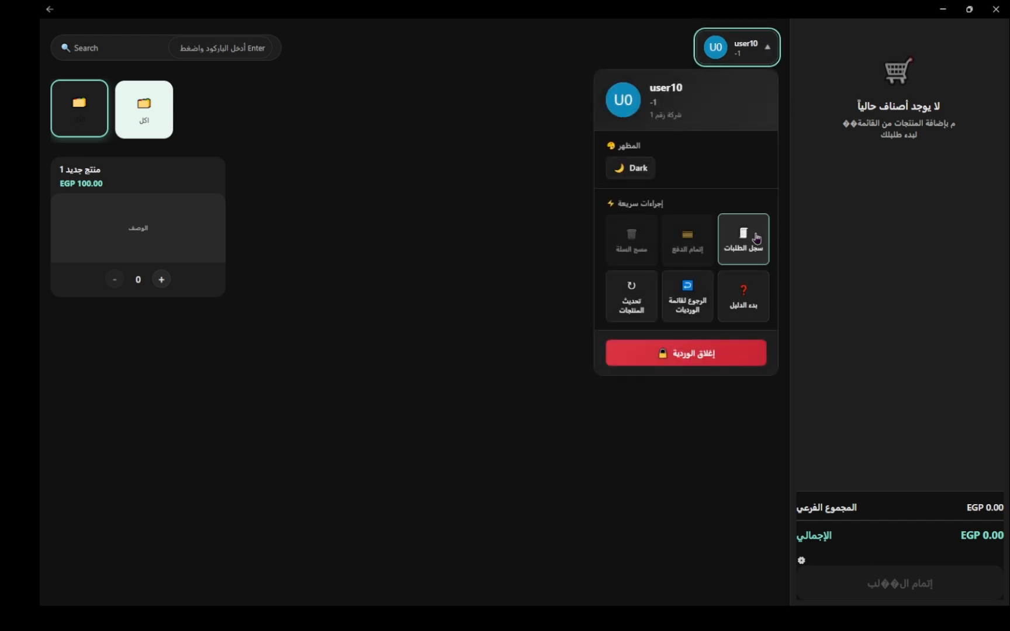
click(755, 238)
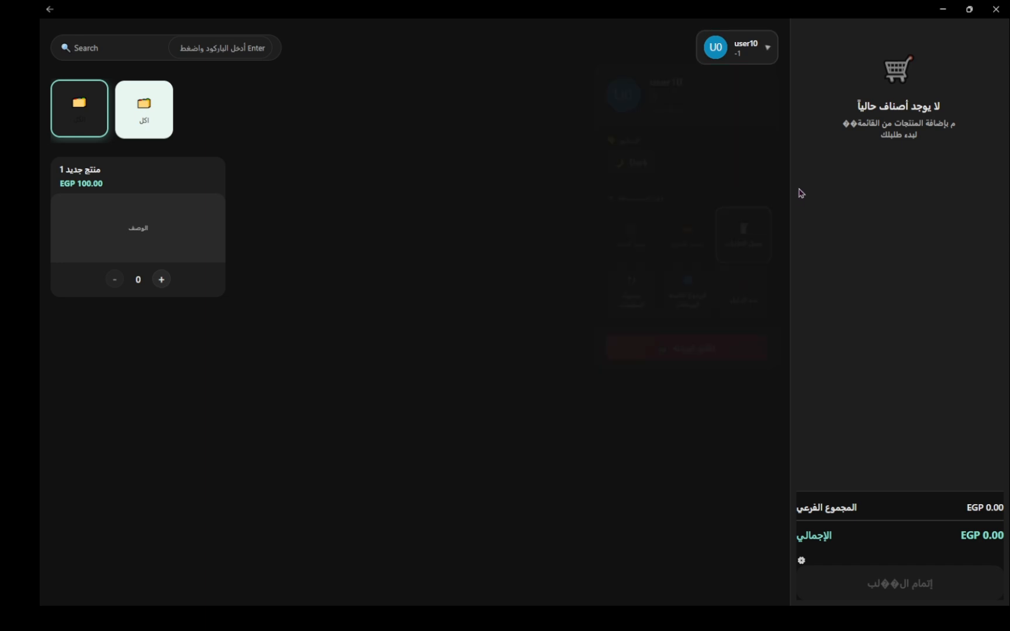